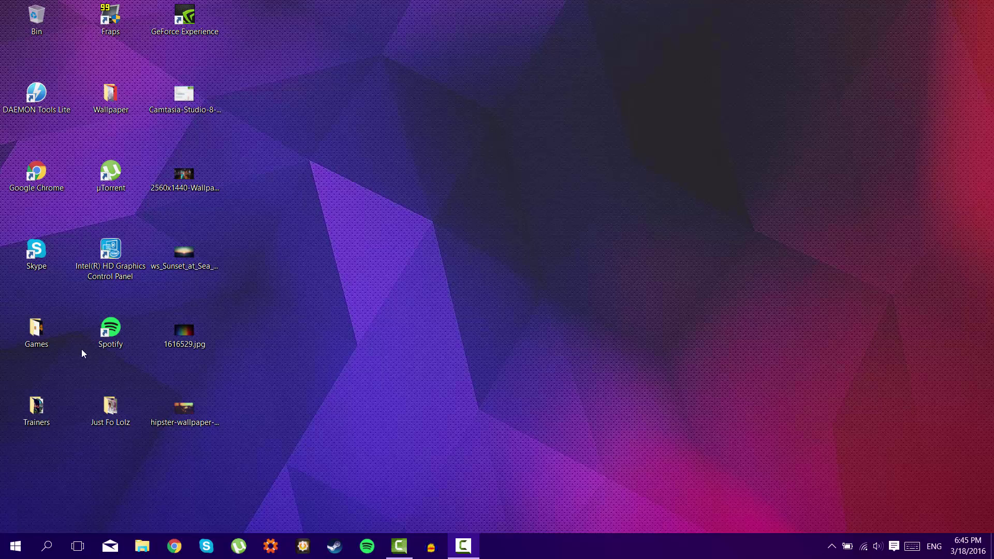
- Browse the Games folder's shortcuts, including Play Assassins Creed Syndicate, then close it
{"action": "double_click", "coordinate": [37, 329]}
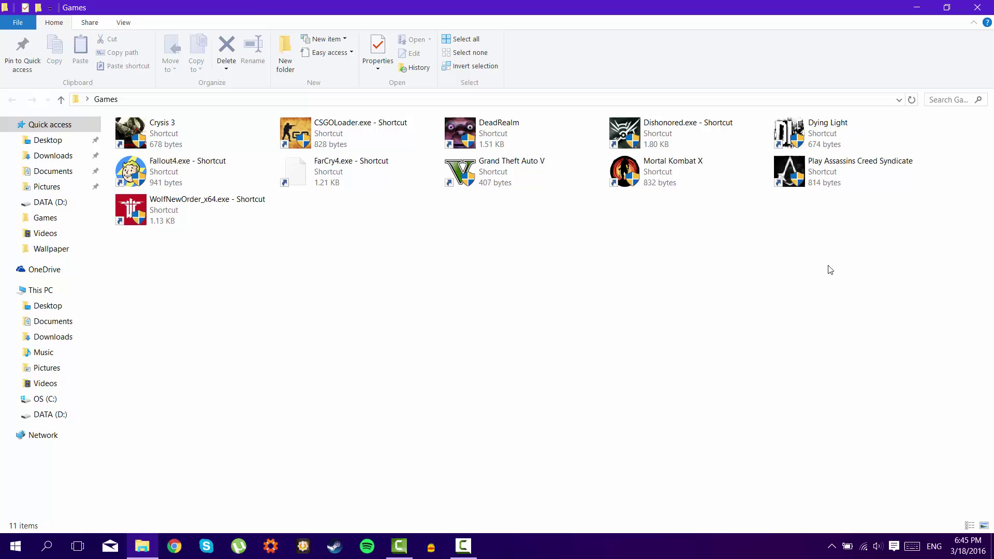
{"action": "left_click_drag", "start_coordinate": [829, 270], "coordinate": [813, 171]}
{"action": "left_click", "coordinate": [816, 258]}
{"action": "left_click", "coordinate": [985, 6]}
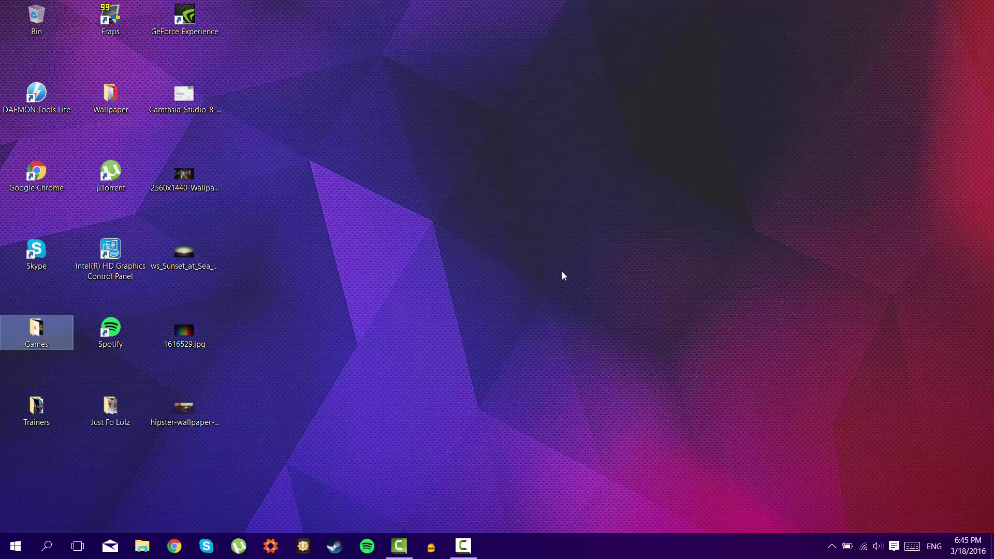
{"action": "left_click", "coordinate": [563, 276]}
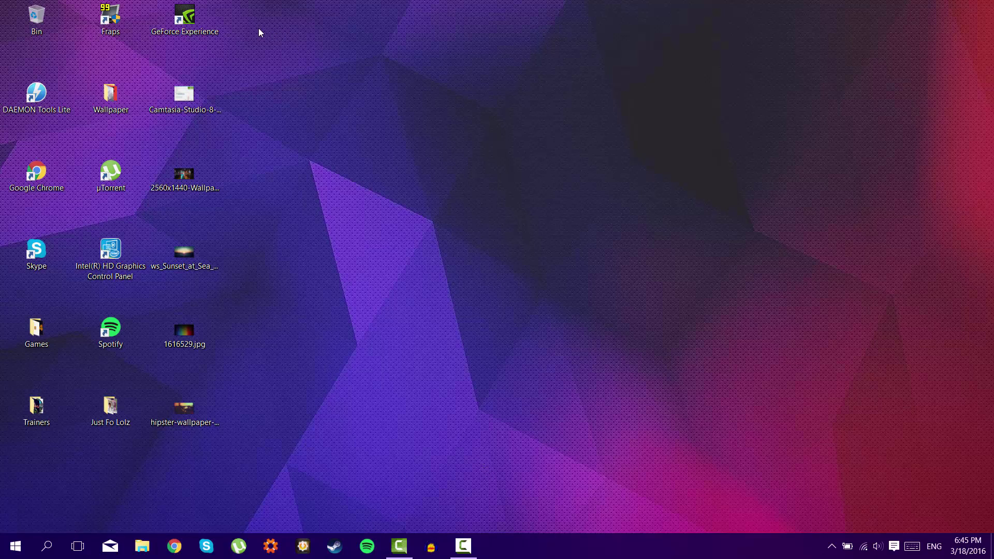
- Launch GeForce Experience from its desktop shortcut, then close it
{"action": "left_click_drag", "start_coordinate": [258, 28], "coordinate": [160, 20]}
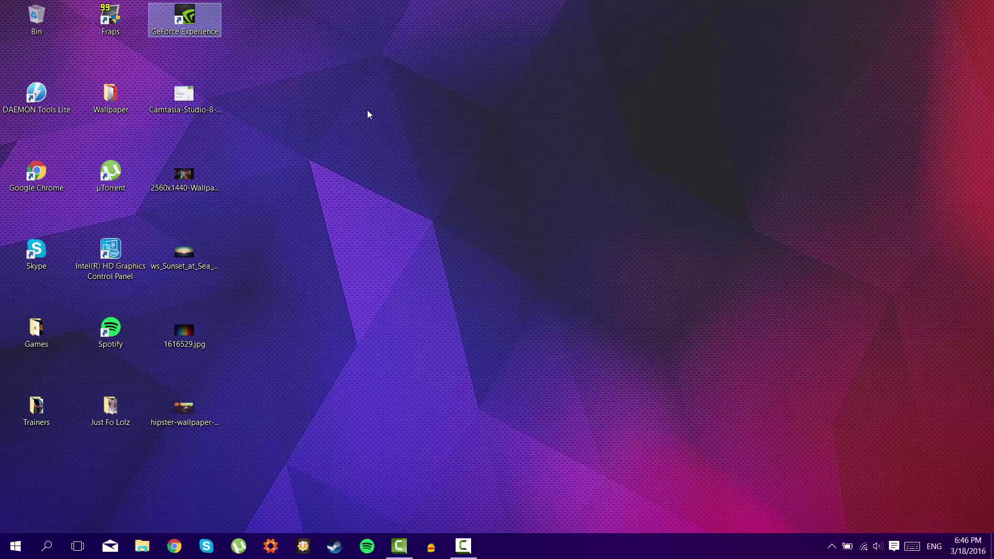
{"action": "left_click", "coordinate": [368, 109]}
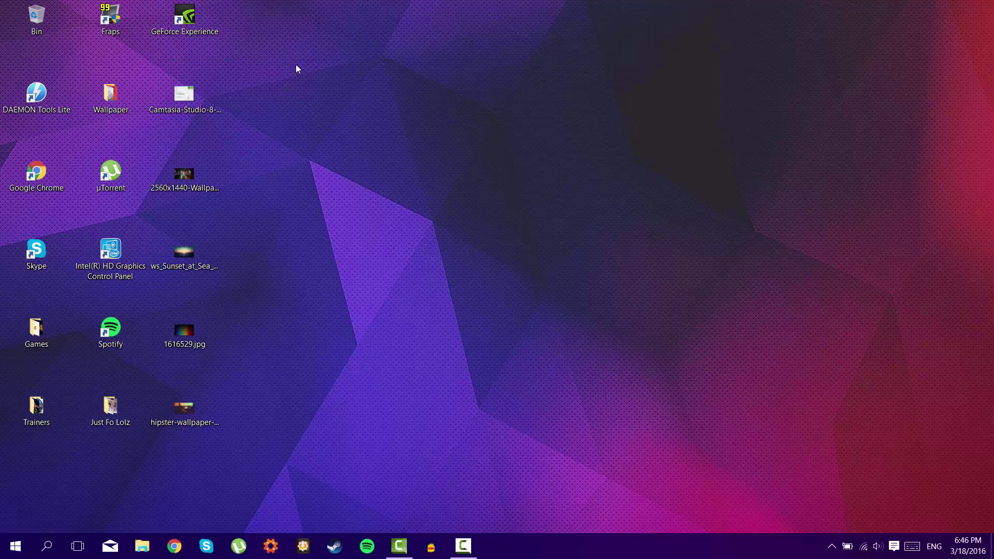
{"action": "double_click", "coordinate": [196, 19]}
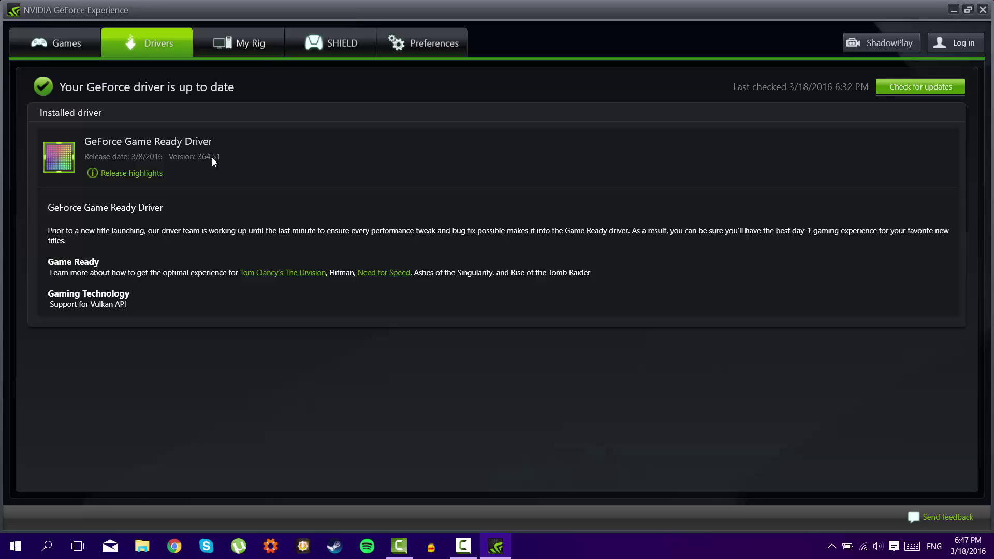
{"action": "left_click", "coordinate": [982, 10]}
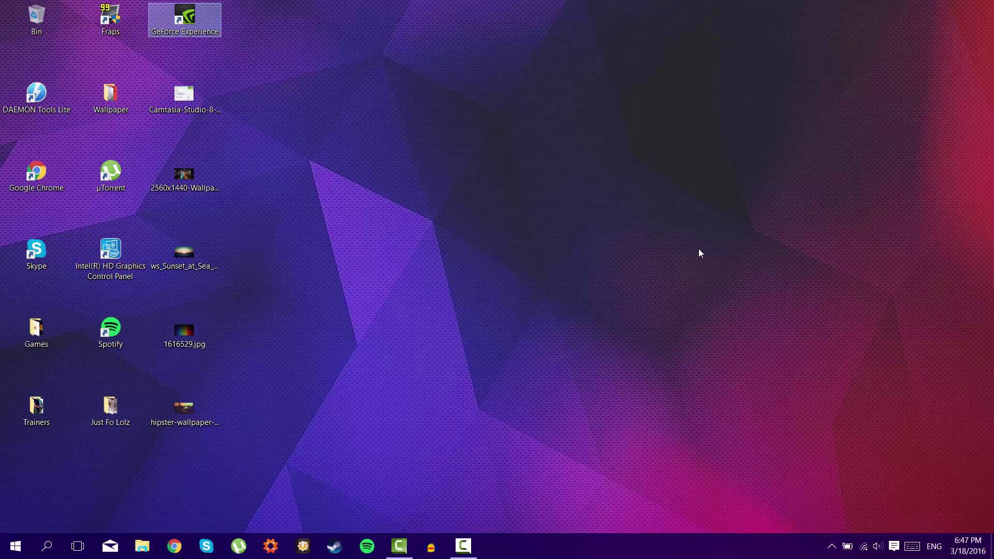
- Start Advanced Driver Updater from the taskbar and decline the new program update
{"action": "left_click", "coordinate": [528, 273]}
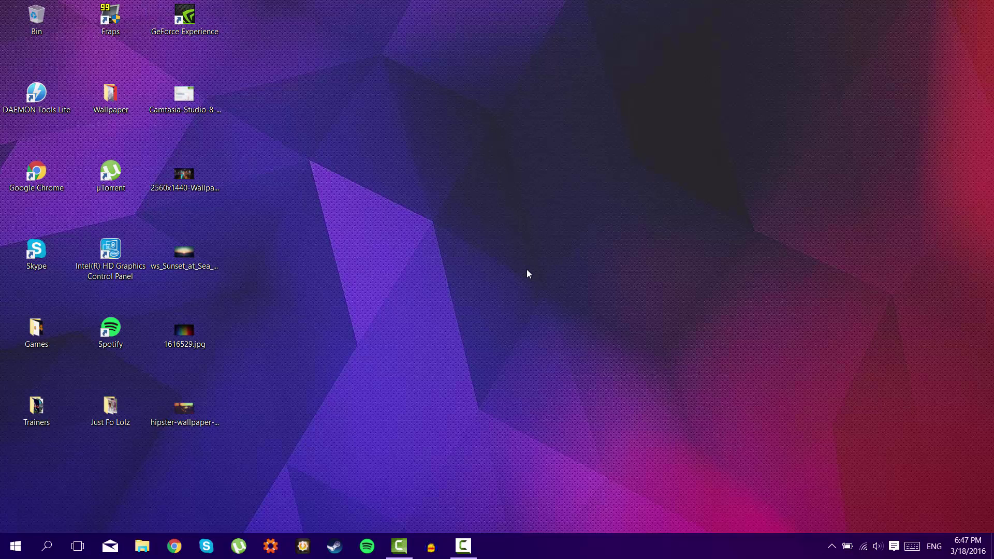
{"action": "left_click", "coordinate": [304, 547]}
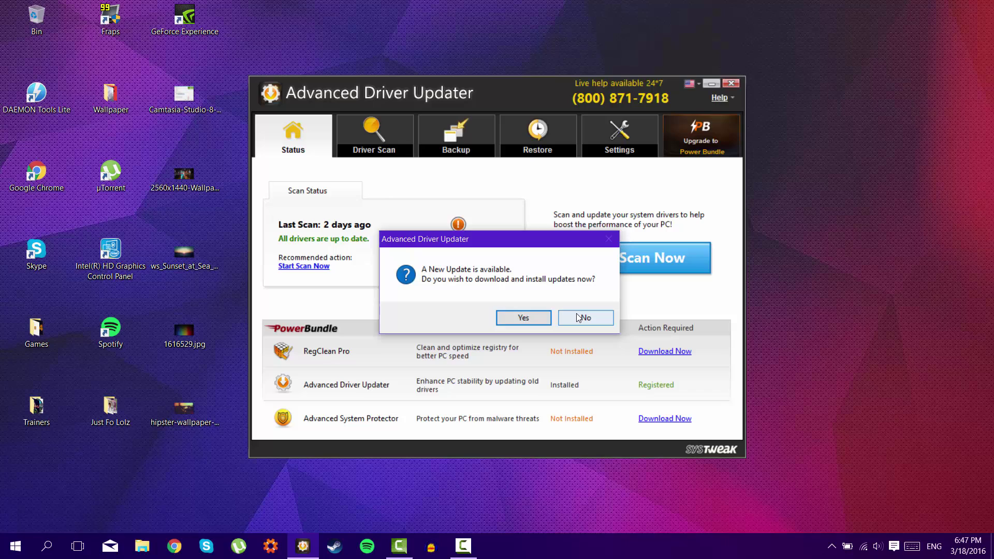
{"action": "left_click", "coordinate": [579, 318]}
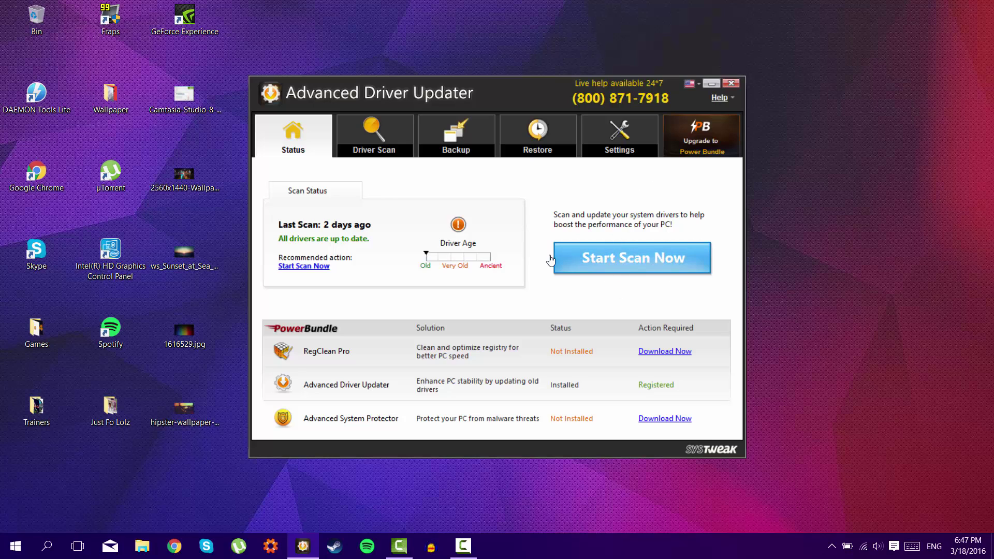
- Run Start Scan Now so the Driver Scan reports all drivers up to date
{"action": "left_click", "coordinate": [618, 276]}
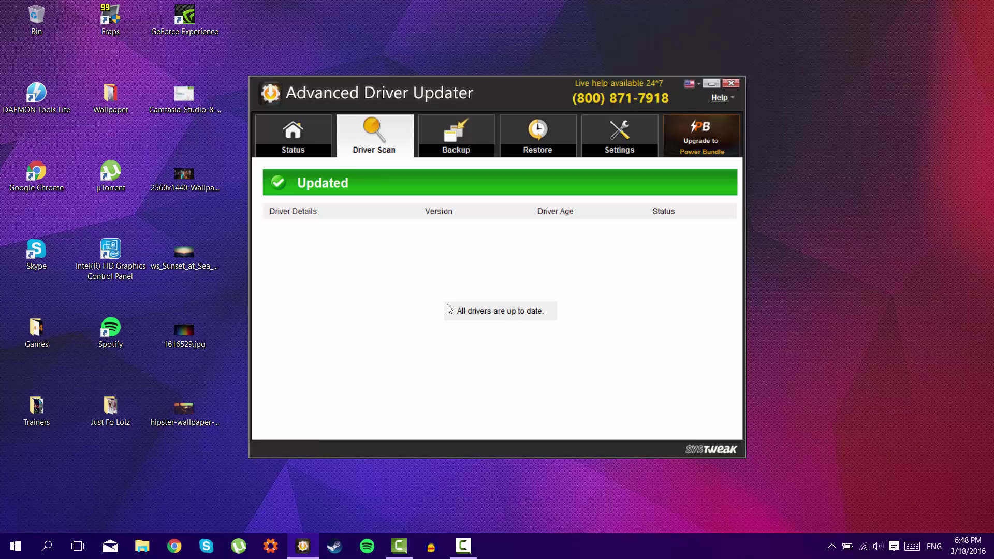
{"action": "left_click", "coordinate": [44, 552]}
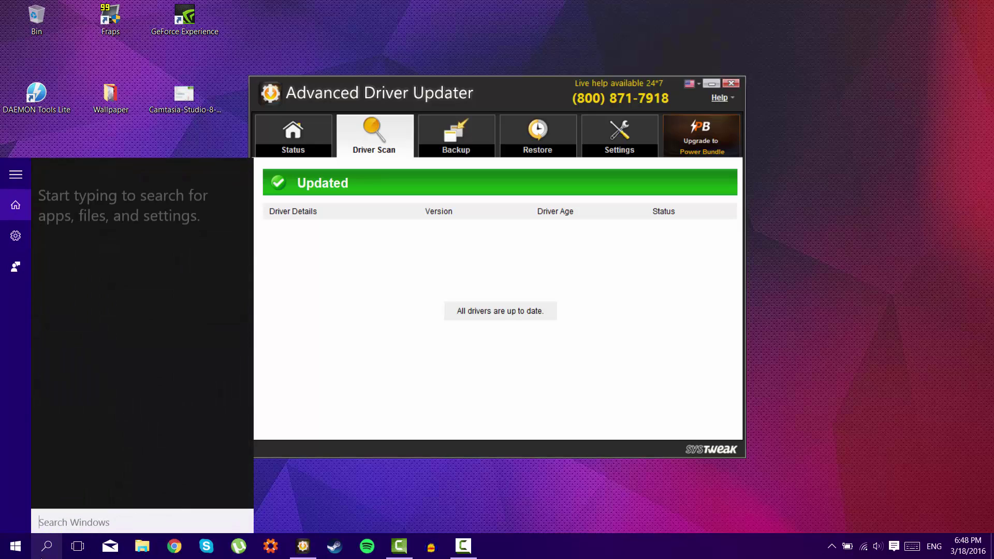
{"action": "type", "text": "killer"}
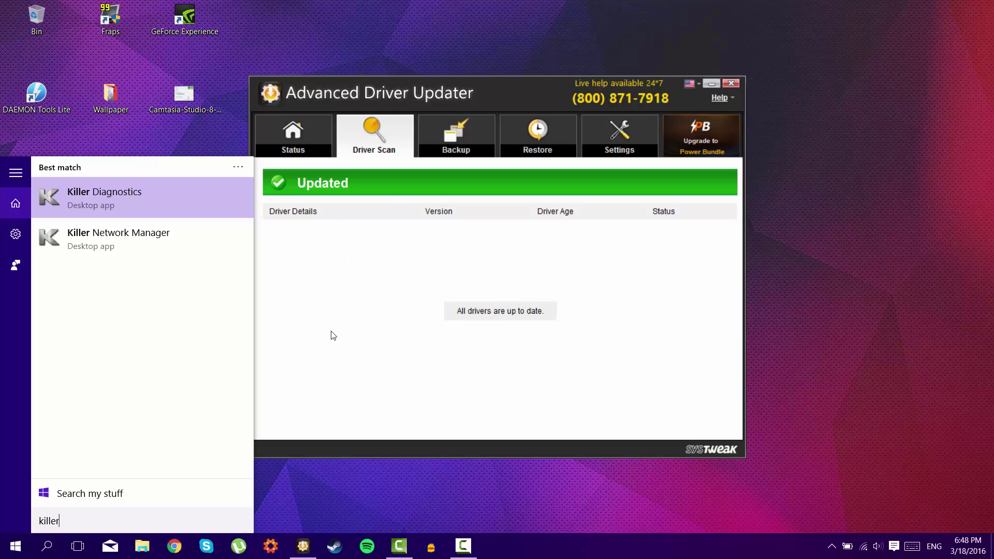
{"action": "left_click", "coordinate": [346, 501]}
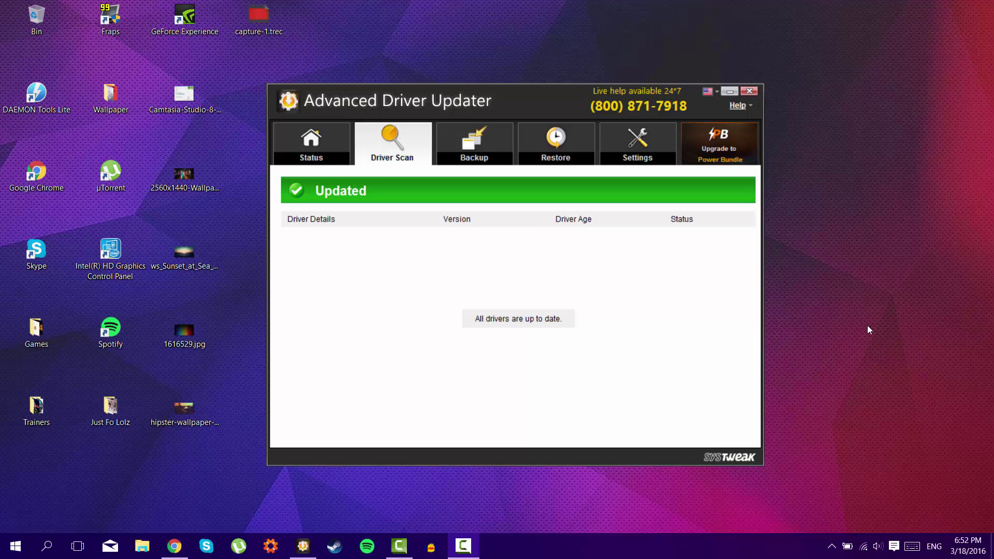
- Open Device Manager via a 'device' search, collapse Other devices and expand Network adapters
{"action": "left_click", "coordinate": [47, 553]}
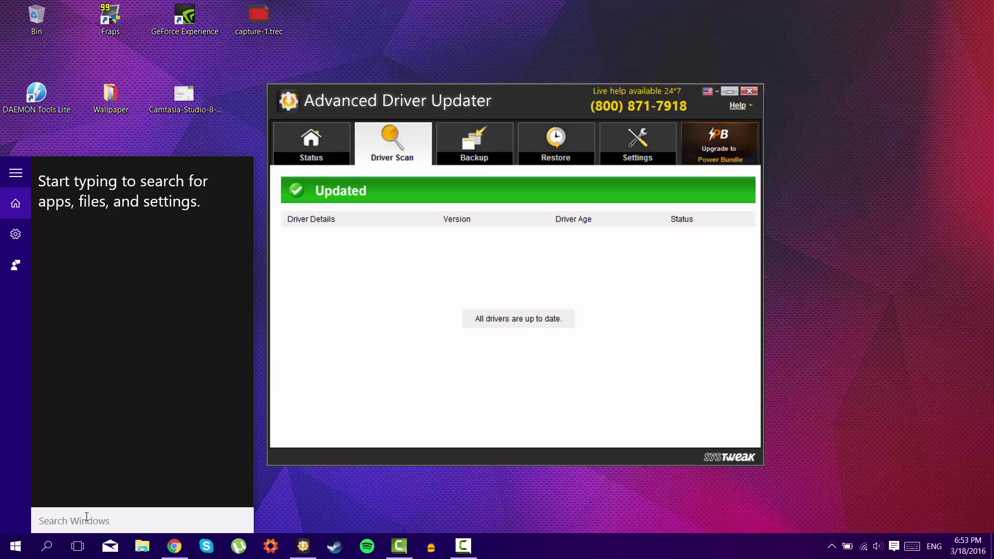
{"action": "type", "text": "device"}
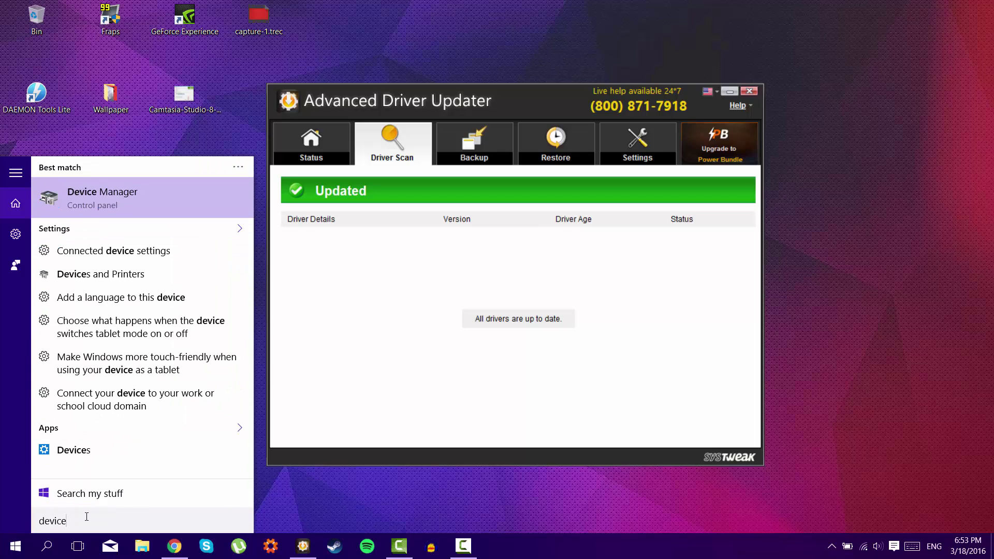
{"action": "left_click", "coordinate": [110, 198]}
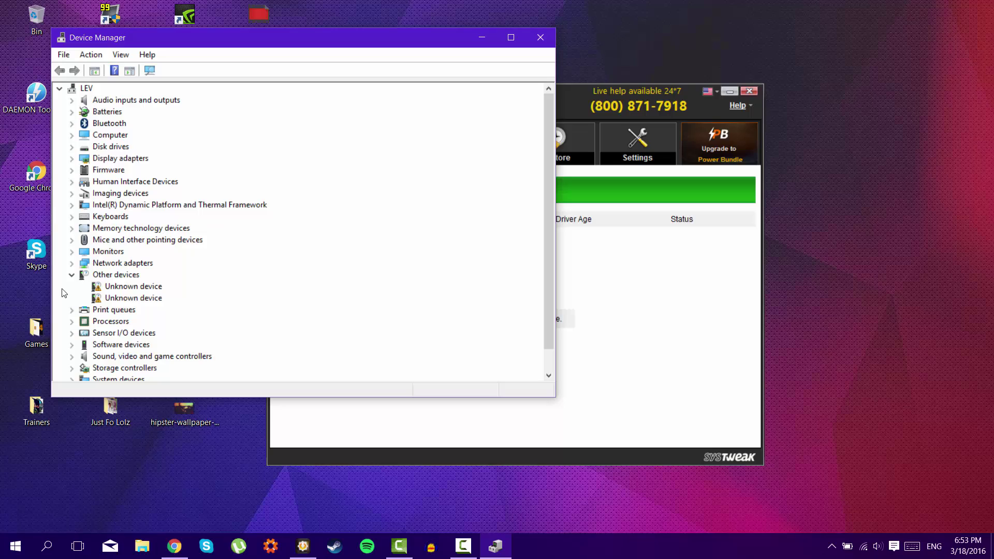
{"action": "left_click", "coordinate": [71, 275]}
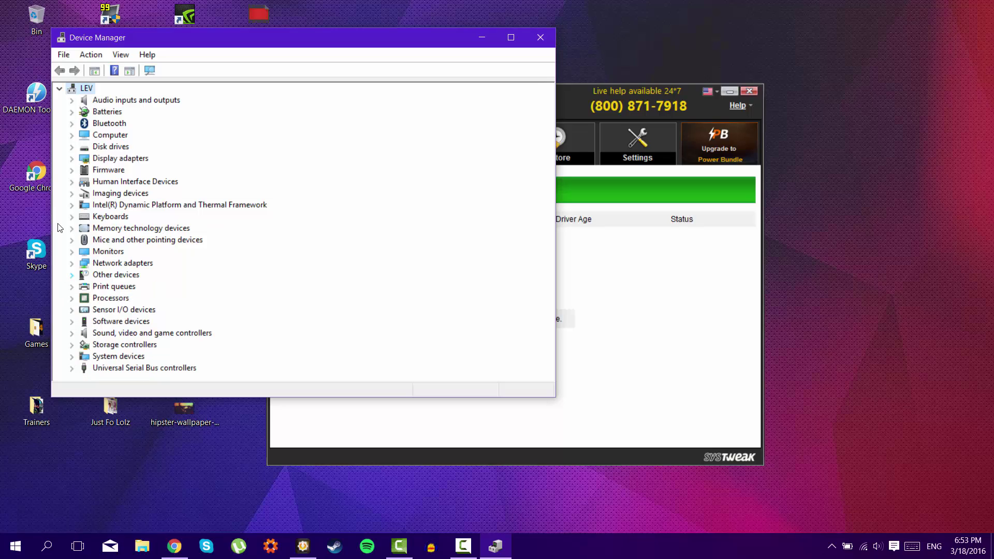
{"action": "left_click", "coordinate": [72, 263]}
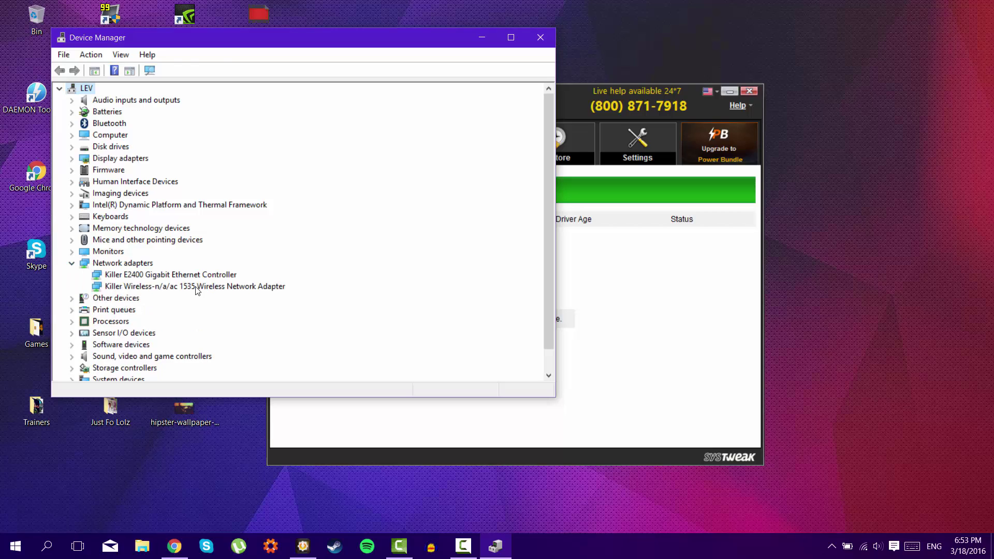
{"action": "left_click", "coordinate": [197, 288]}
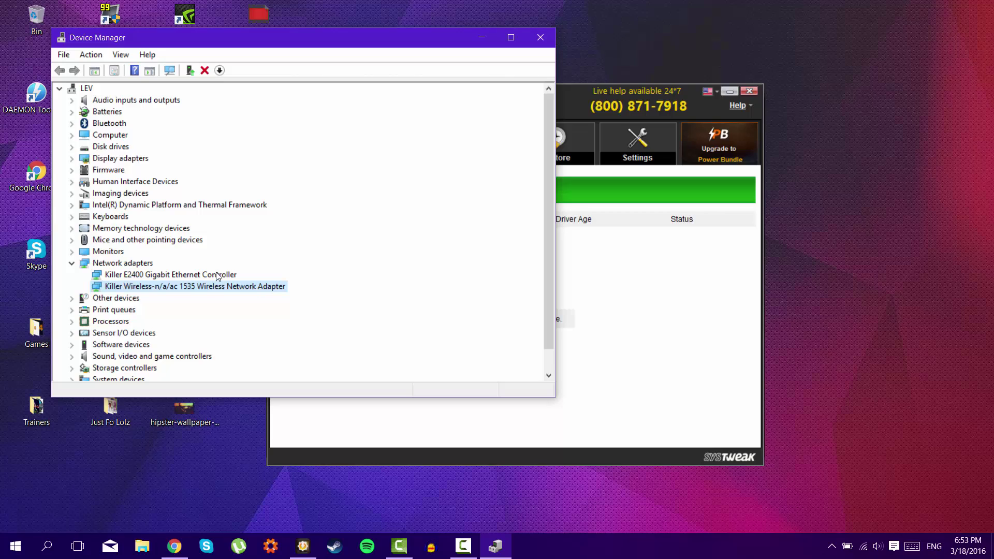
{"action": "left_click", "coordinate": [218, 275]}
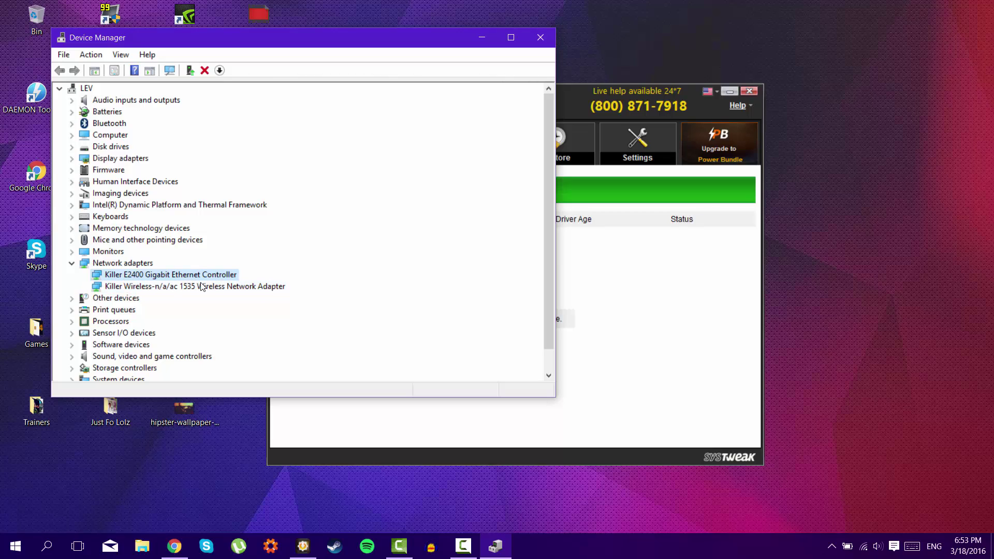
- Start a driver update for the Killer Wireless-n/a/ac 1535 adapter, picking from installed compatible drivers
{"action": "right_click", "coordinate": [158, 288]}
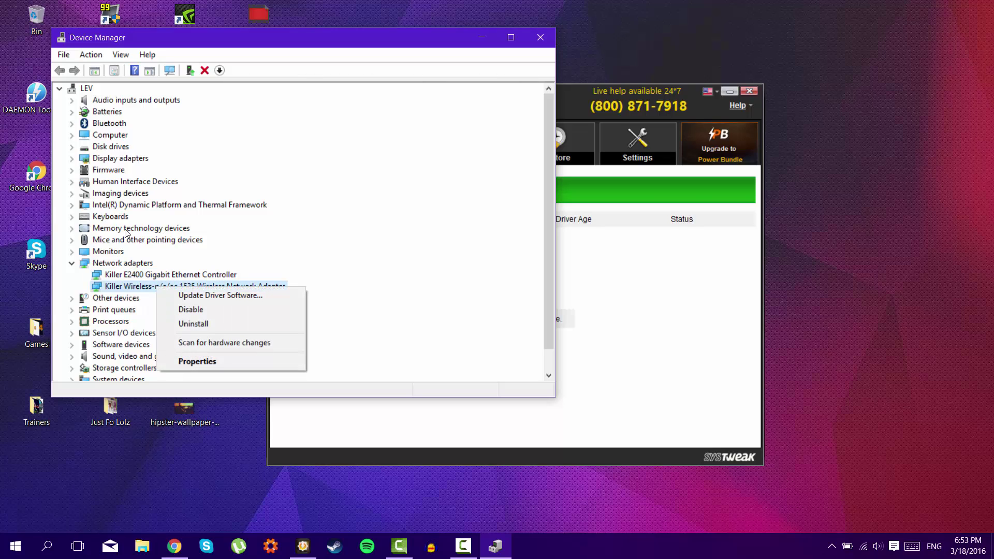
{"action": "key", "text": "Escape"}
{"action": "key", "text": "shift+F10"}
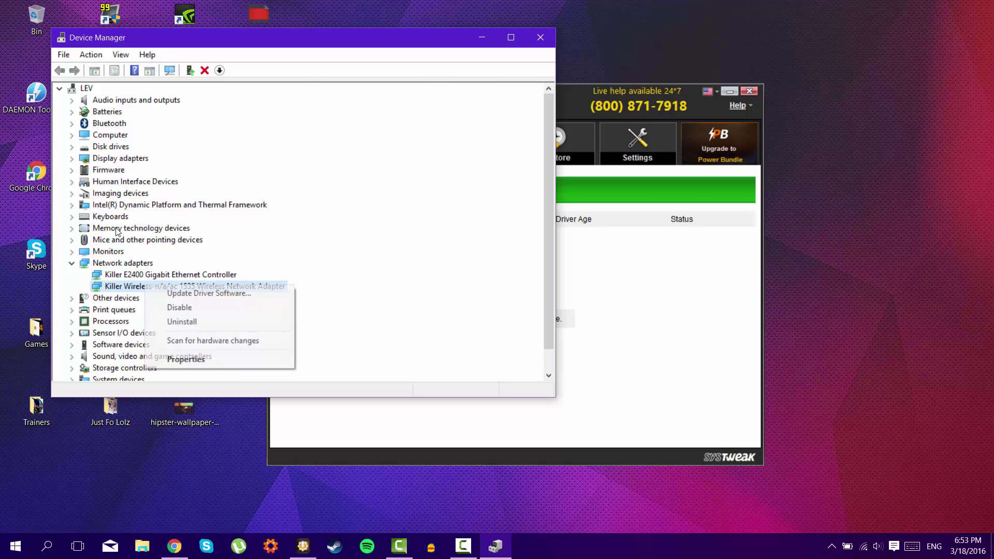
{"action": "left_click", "coordinate": [167, 293]}
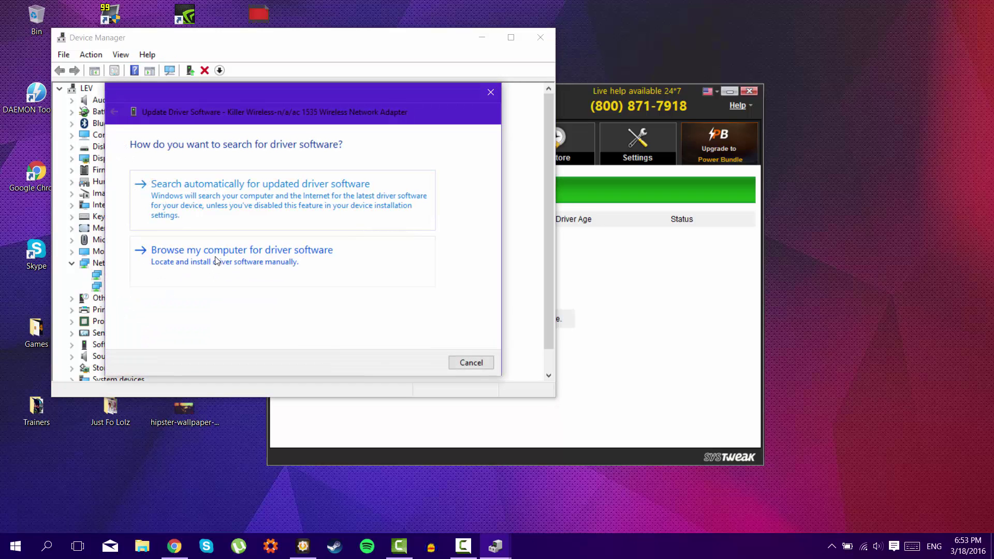
{"action": "left_click", "coordinate": [217, 261]}
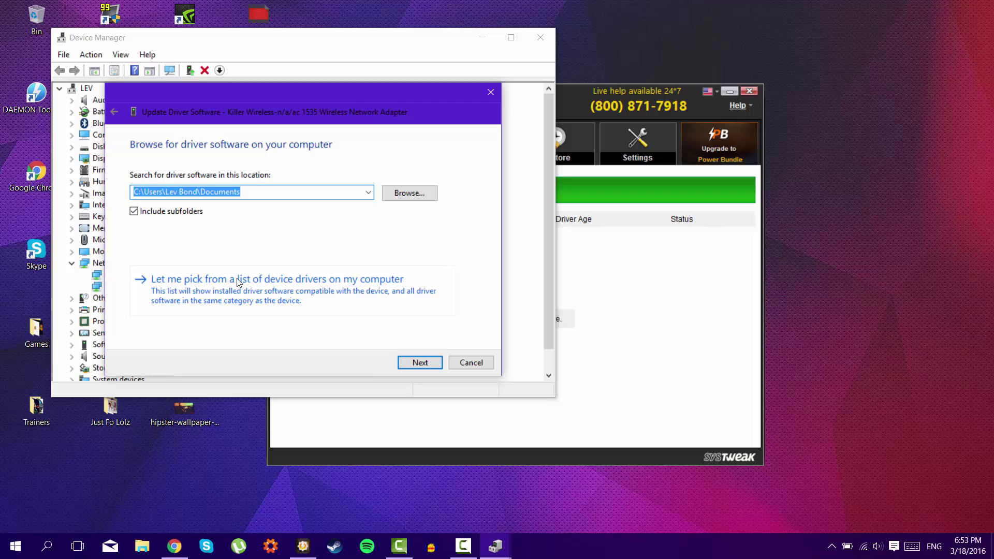
{"action": "left_click", "coordinate": [306, 283]}
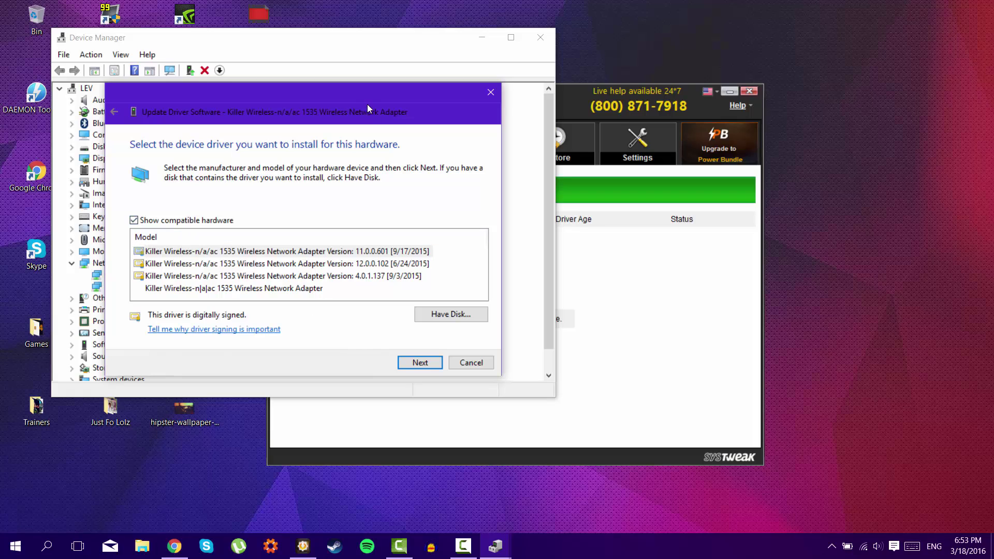
{"action": "left_click_drag", "start_coordinate": [368, 95], "coordinate": [389, 80]}
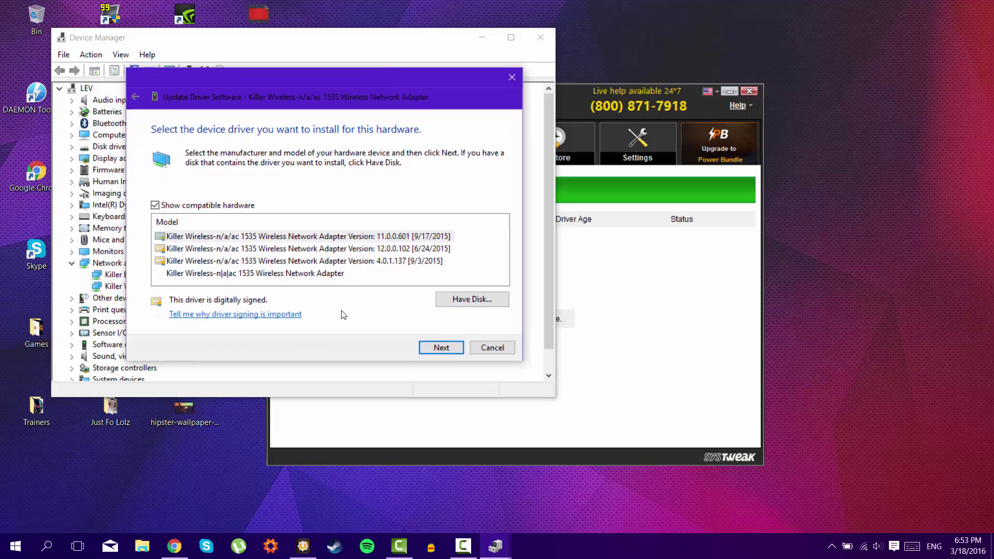
- Compare versions 11.0.0.601 and 4.0.1.137, then select driver version 12.0.0.102
{"action": "left_click", "coordinate": [365, 251]}
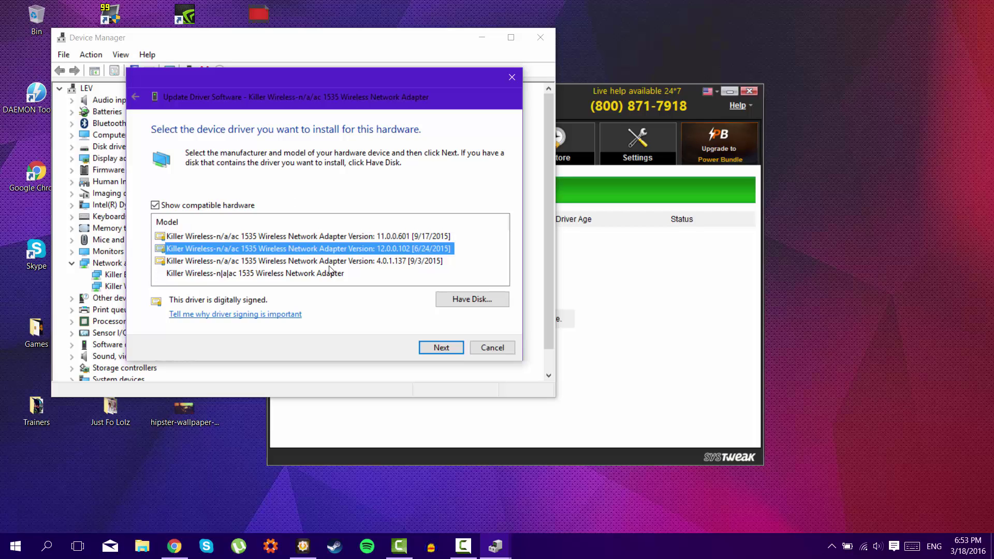
{"action": "left_click", "coordinate": [309, 237]}
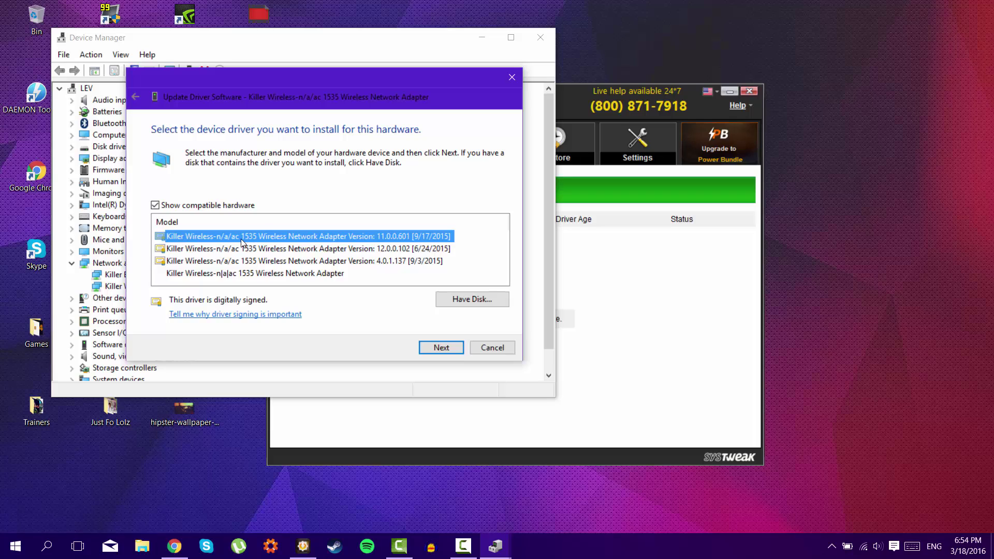
{"action": "left_click", "coordinate": [280, 249]}
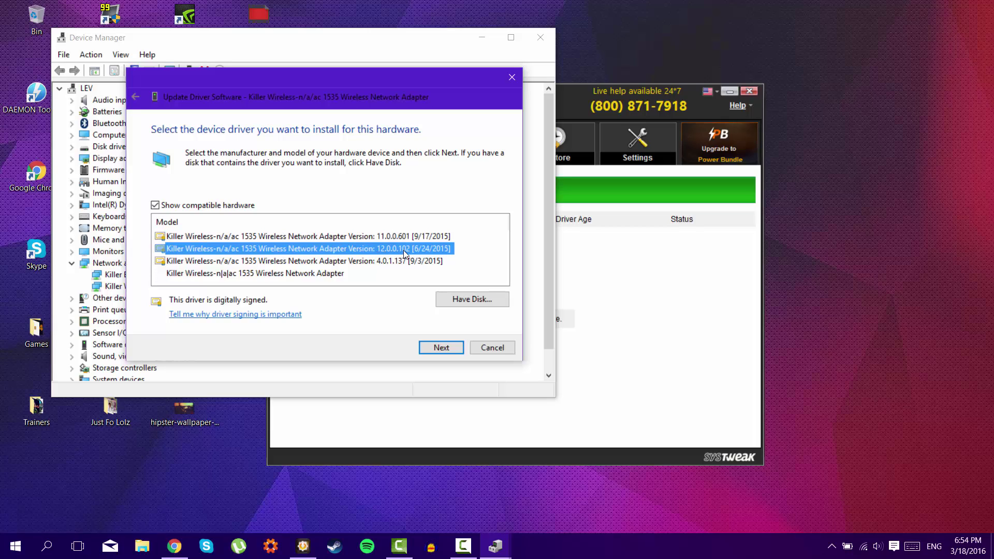
{"action": "key", "text": "Down"}
{"action": "key", "text": "Down"}
{"action": "key", "text": "Up"}
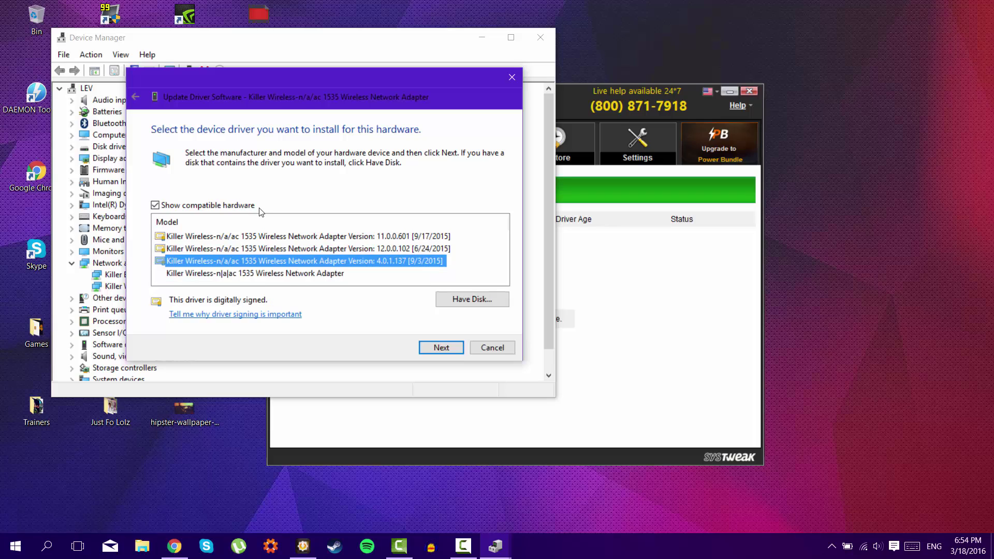
{"action": "left_click", "coordinate": [309, 249]}
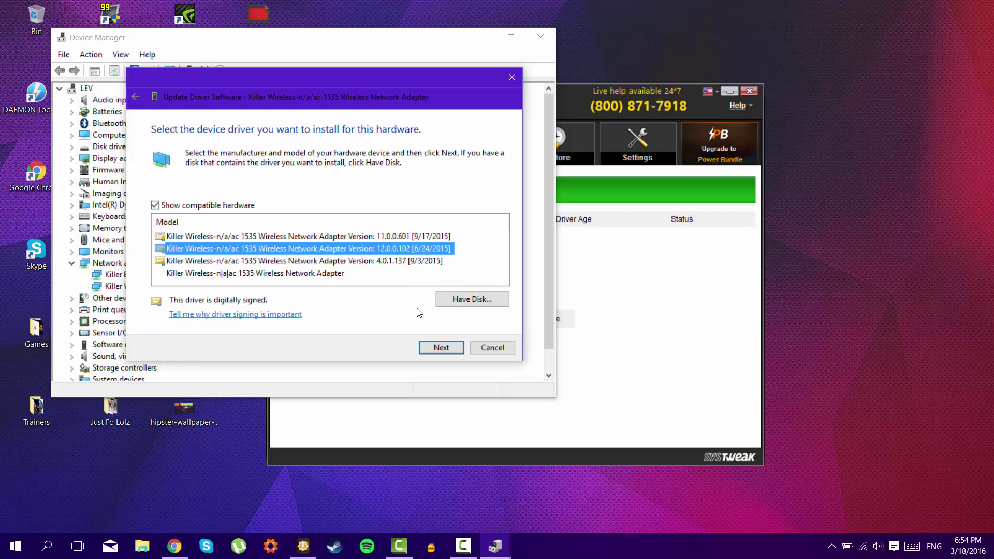
- Install the 12.0.0.102 Killer Wireless driver, dismiss the confirmation, and close Device Manager
{"action": "left_click", "coordinate": [449, 352]}
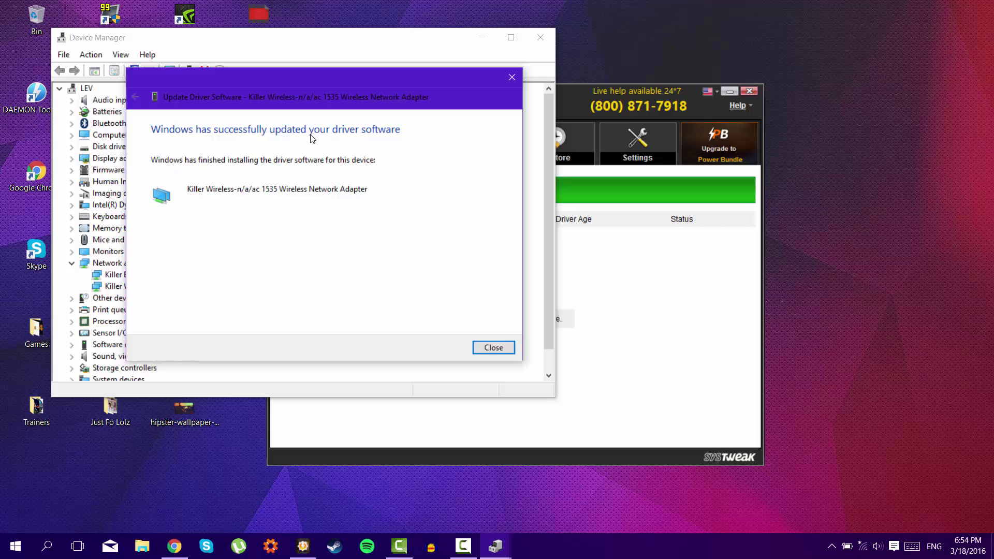
{"action": "left_click", "coordinate": [492, 347]}
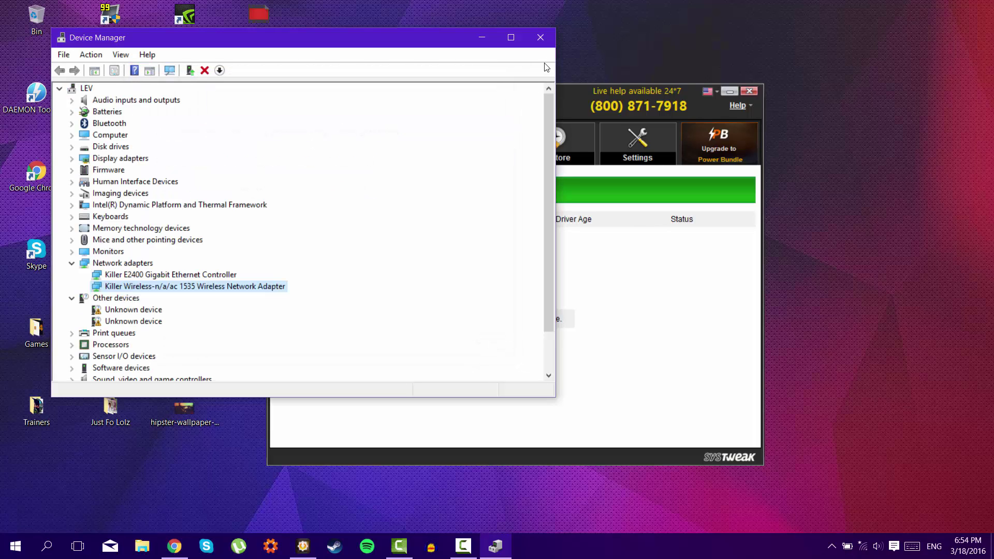
{"action": "left_click", "coordinate": [541, 32]}
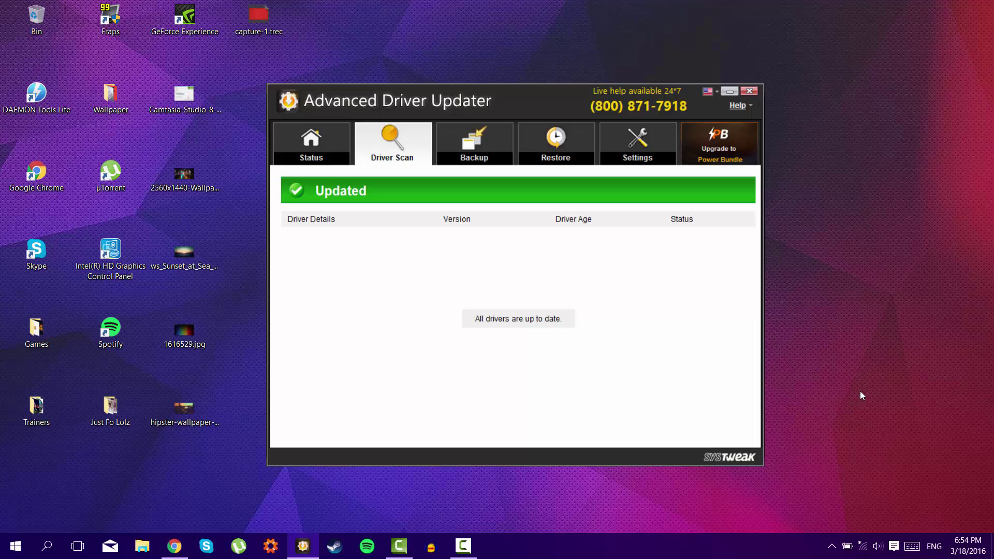
- Connect to the L'Odyssée Wi-Fi network from the taskbar network list
{"action": "left_click", "coordinate": [862, 545]}
{"action": "left_click", "coordinate": [880, 181]}
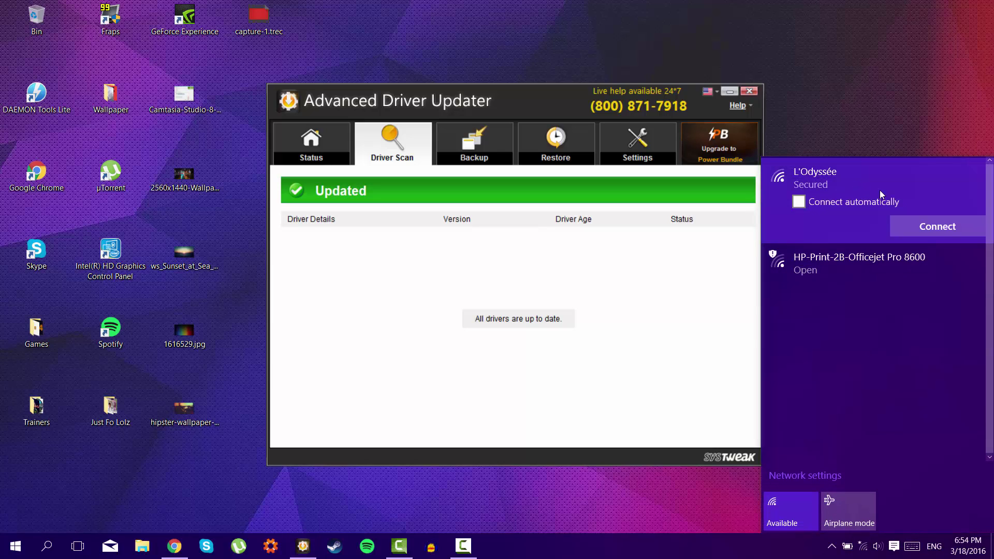
{"action": "left_click", "coordinate": [926, 228]}
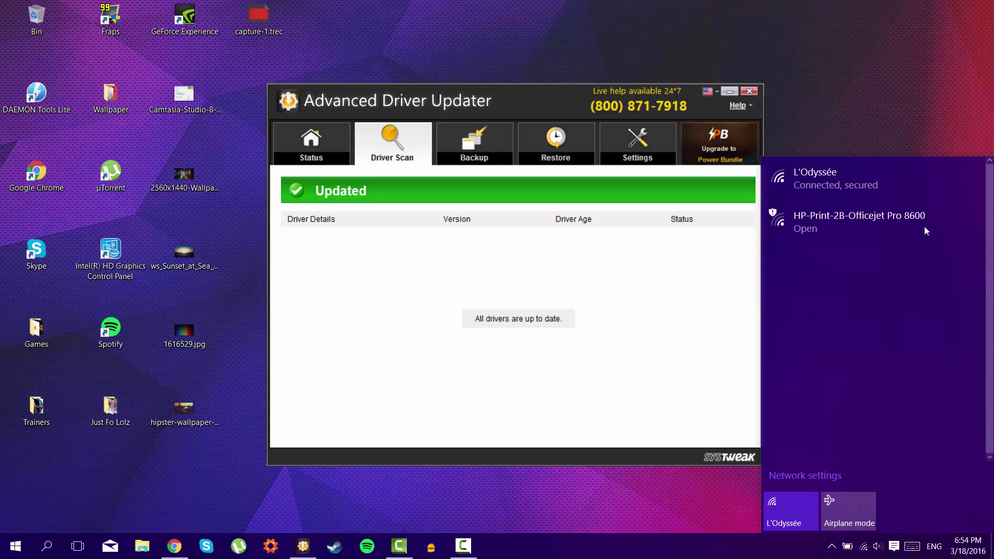
{"action": "left_click", "coordinate": [869, 91]}
{"action": "left_click", "coordinate": [854, 511]}
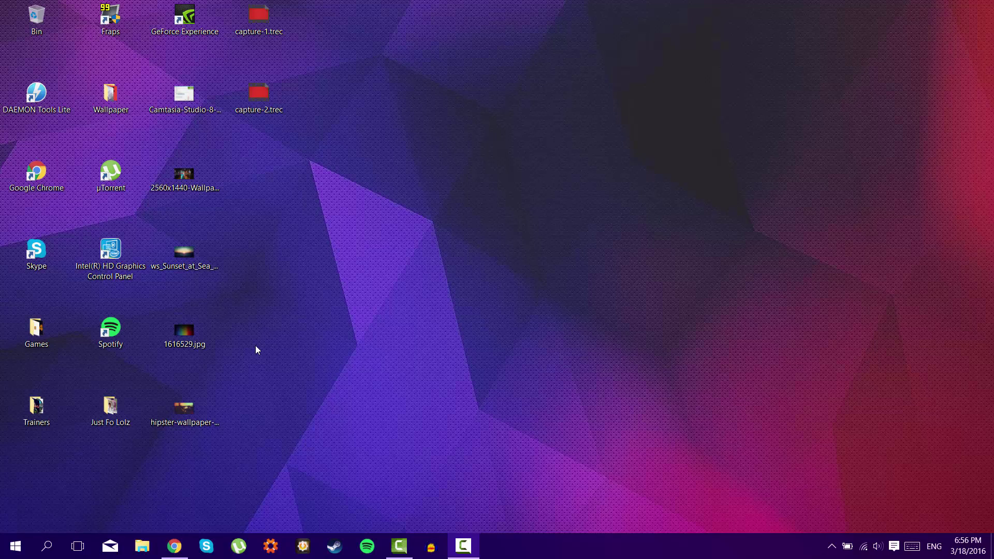
- Open the Games desktop folder, close it, then reopen it to show its 11 shortcuts
{"action": "double_click", "coordinate": [48, 342]}
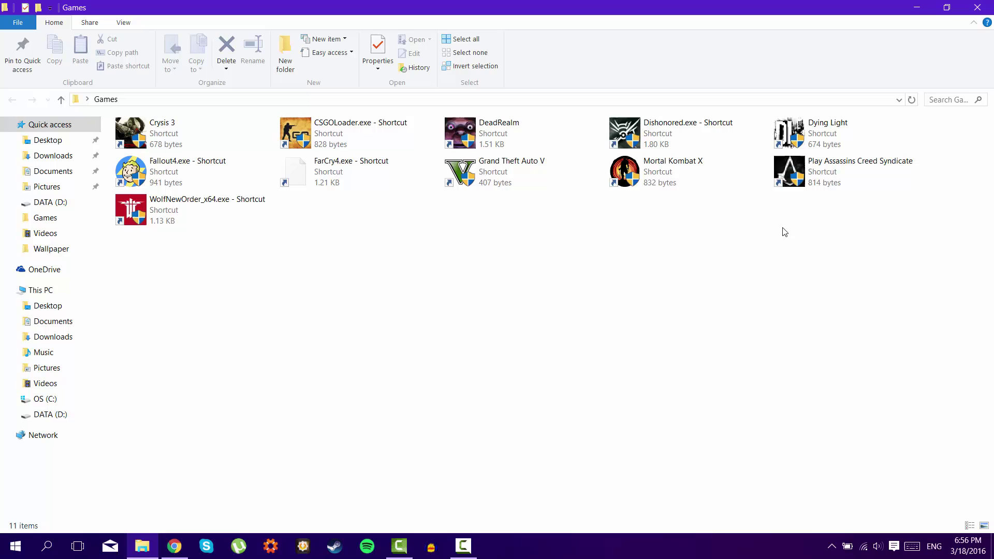
{"action": "left_click", "coordinate": [977, 7]}
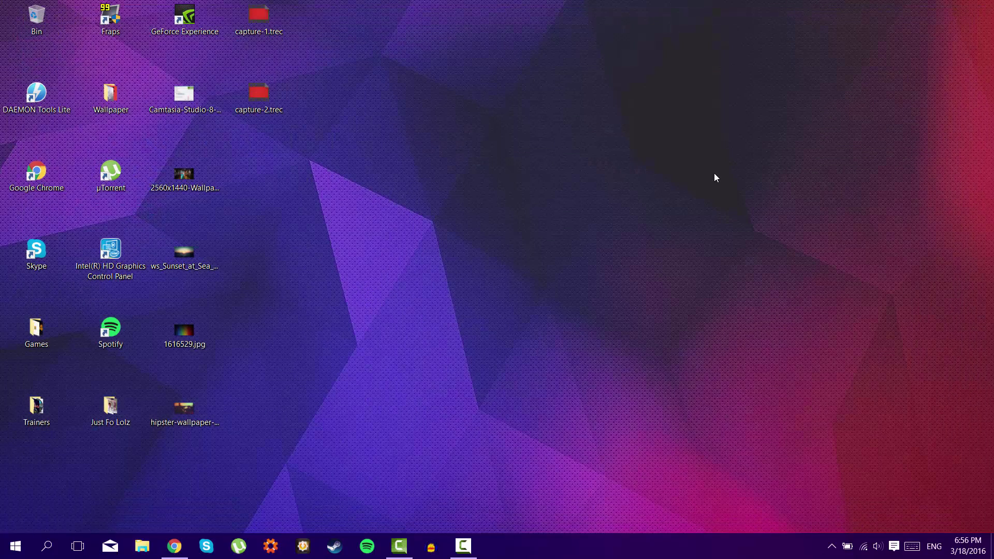
{"action": "double_click", "coordinate": [32, 325]}
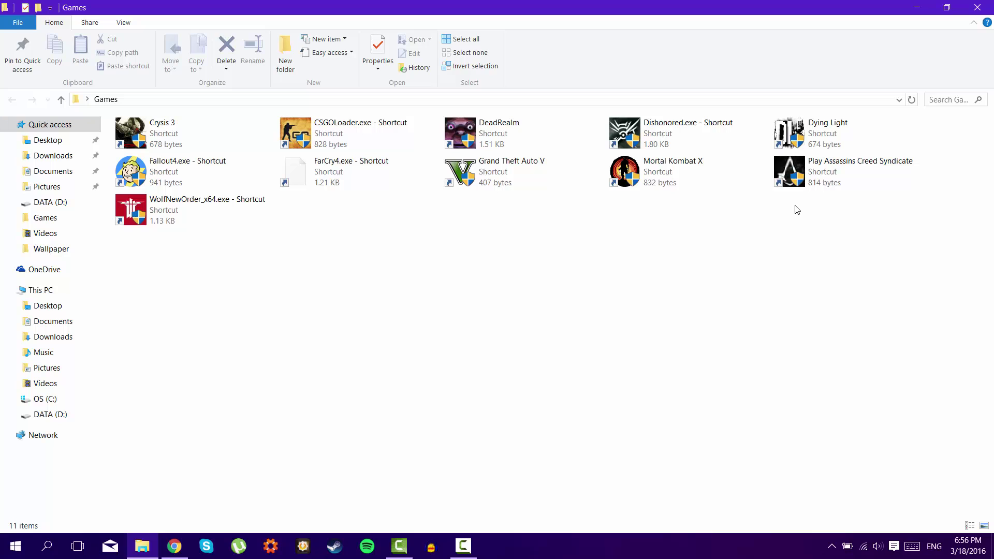
- Launch NVIDIA Systemsteuerung via an 'nv' search and maximise the window
{"action": "key", "text": "super+d"}
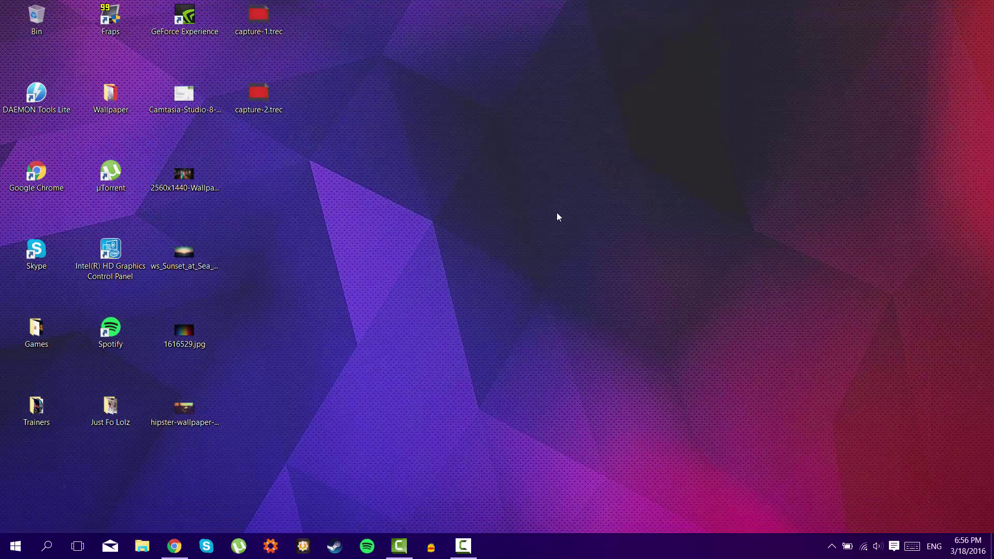
{"action": "left_click", "coordinate": [53, 553]}
{"action": "type", "text": "n"}
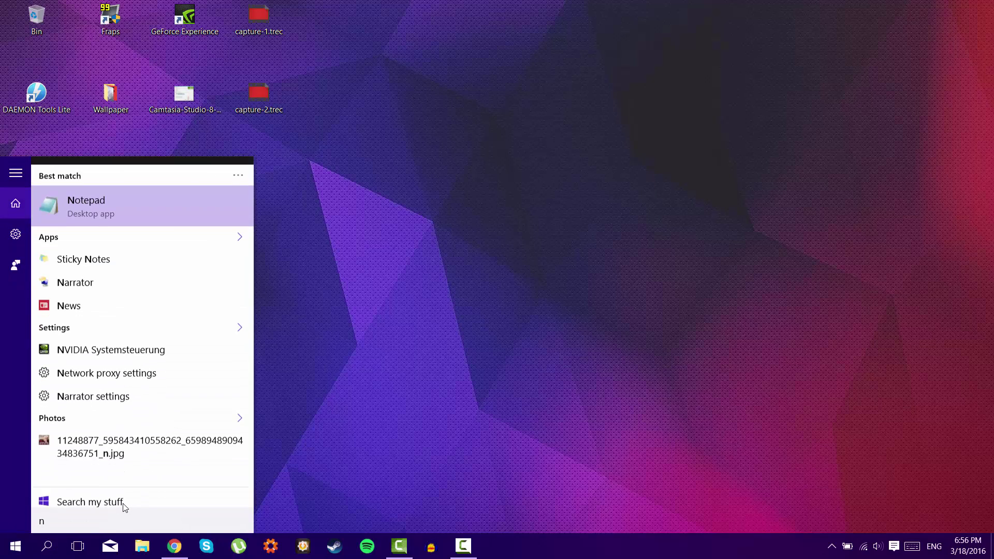
{"action": "type", "text": "v"}
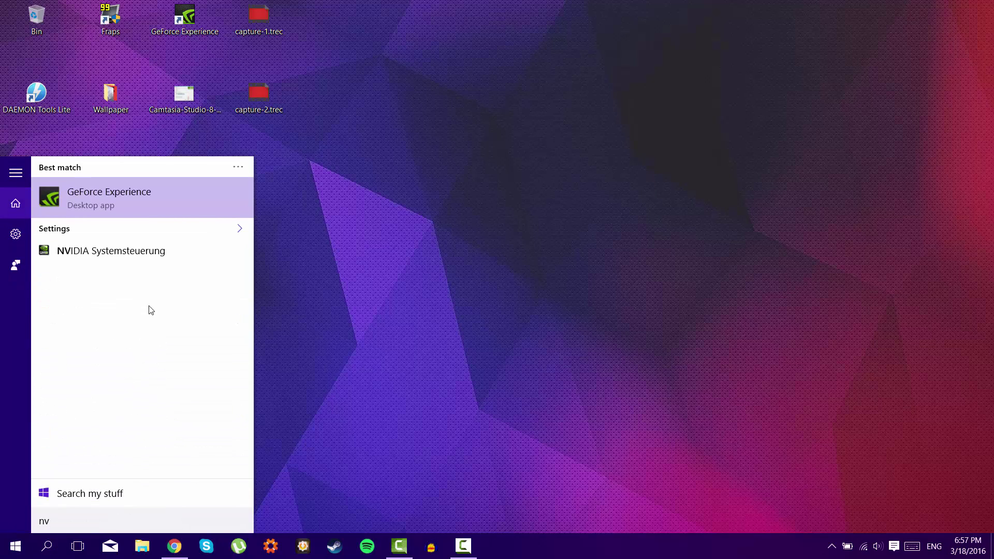
{"action": "left_click", "coordinate": [116, 251]}
{"action": "left_click", "coordinate": [219, 242]}
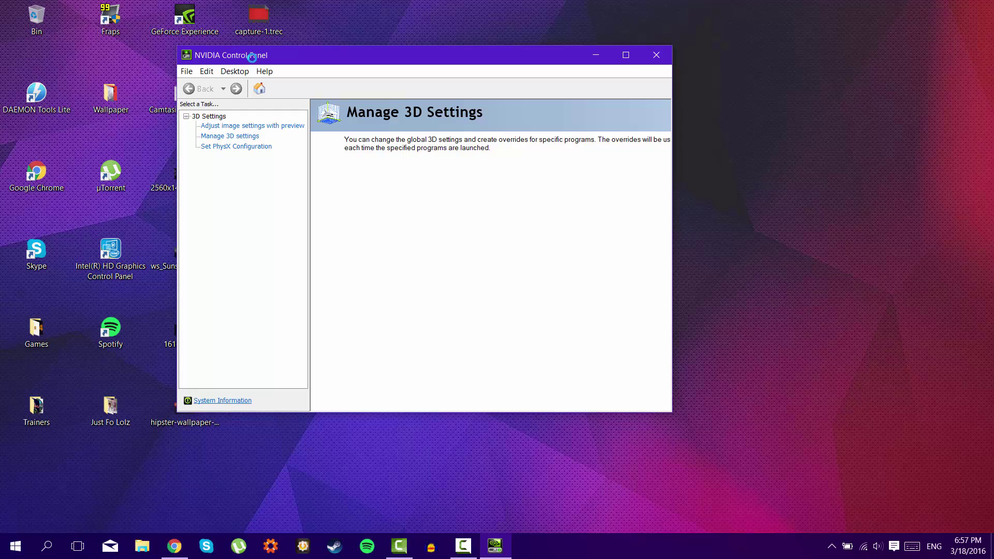
{"action": "left_click", "coordinate": [628, 55]}
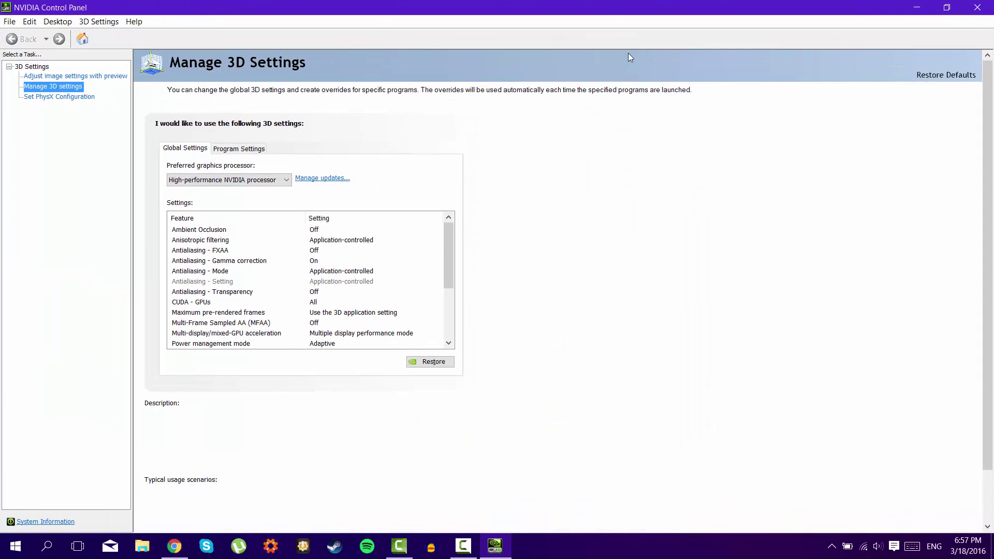
- In Manage 3D Settings' Global Settings, set the preferred graphics processor to High-performance NVIDIA processor
{"action": "left_click", "coordinate": [214, 148]}
{"action": "left_click", "coordinate": [192, 153]}
{"action": "left_click", "coordinate": [214, 182]}
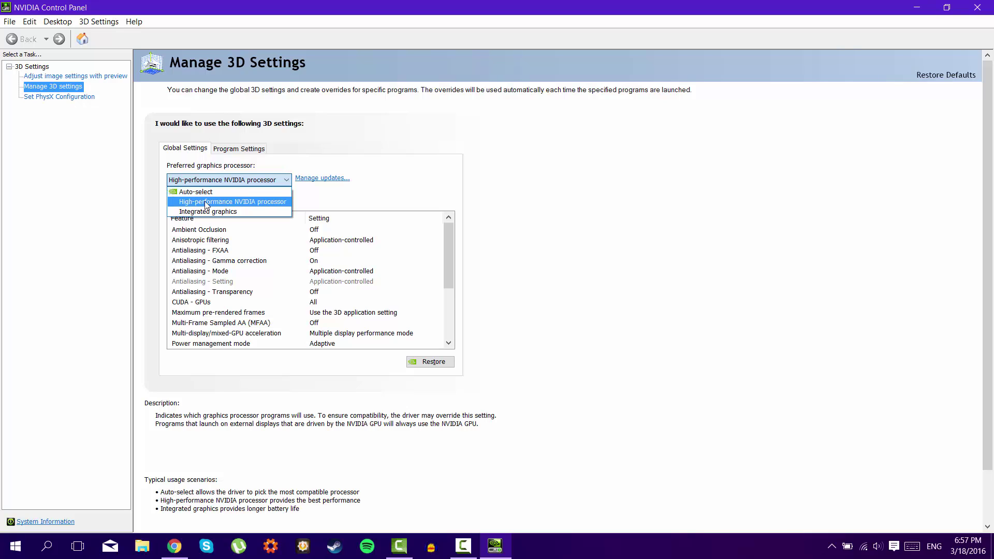
{"action": "left_click", "coordinate": [207, 203]}
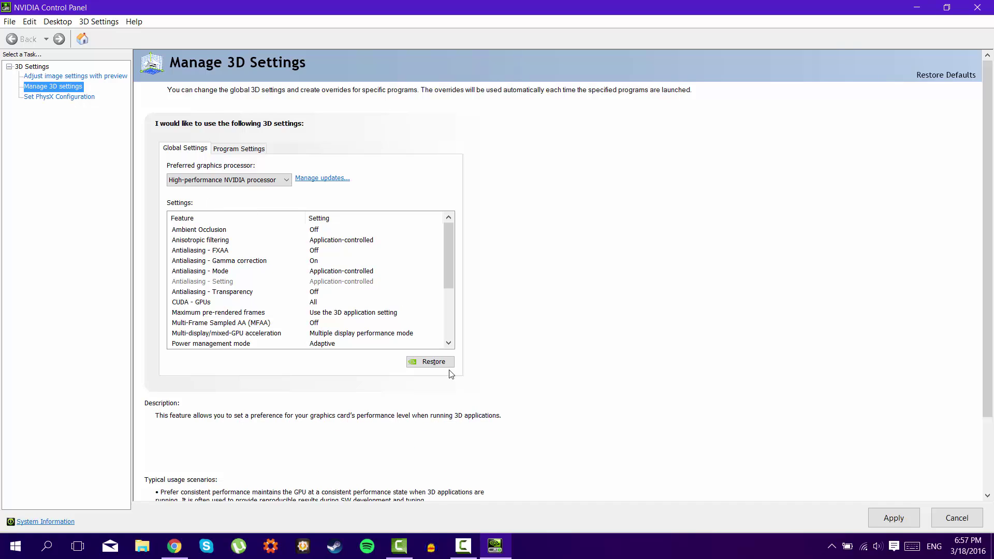
{"action": "left_click", "coordinate": [962, 519]}
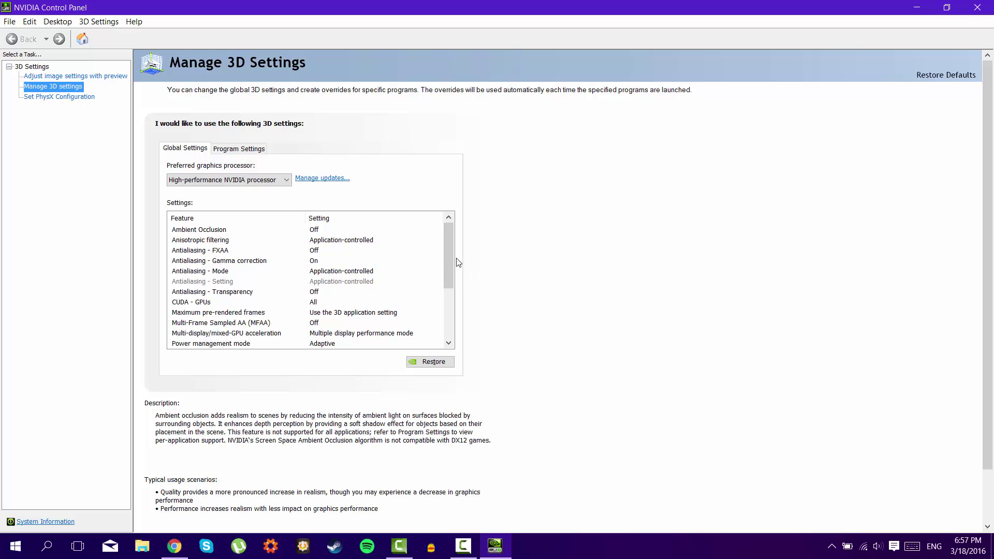
{"action": "mouse_move", "coordinate": [449, 257]}
{"action": "left_mouse_down"}
{"action": "mouse_move", "coordinate": [448, 317]}
{"action": "mouse_move", "coordinate": [449, 262]}
{"action": "left_mouse_up"}
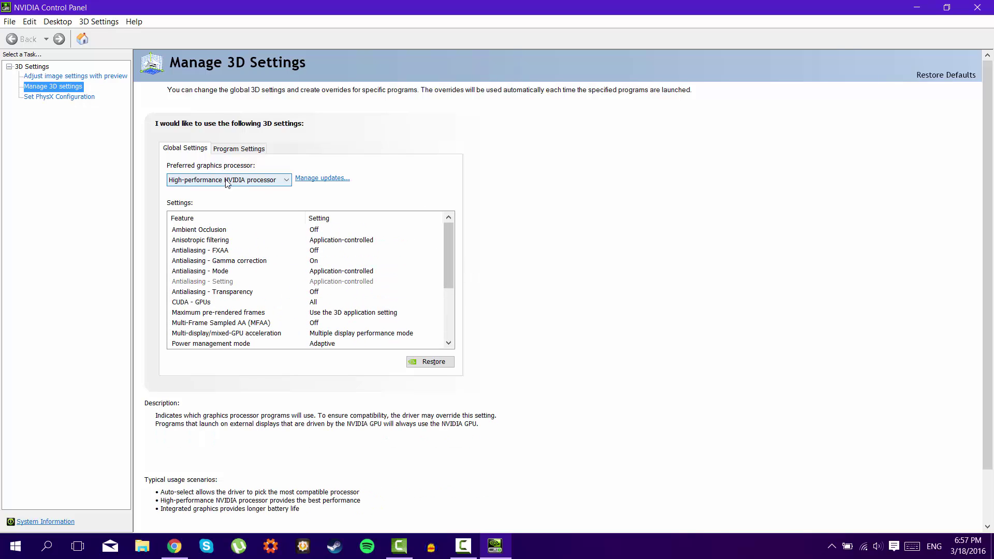
{"action": "left_click", "coordinate": [207, 179]}
{"action": "left_click", "coordinate": [202, 202]}
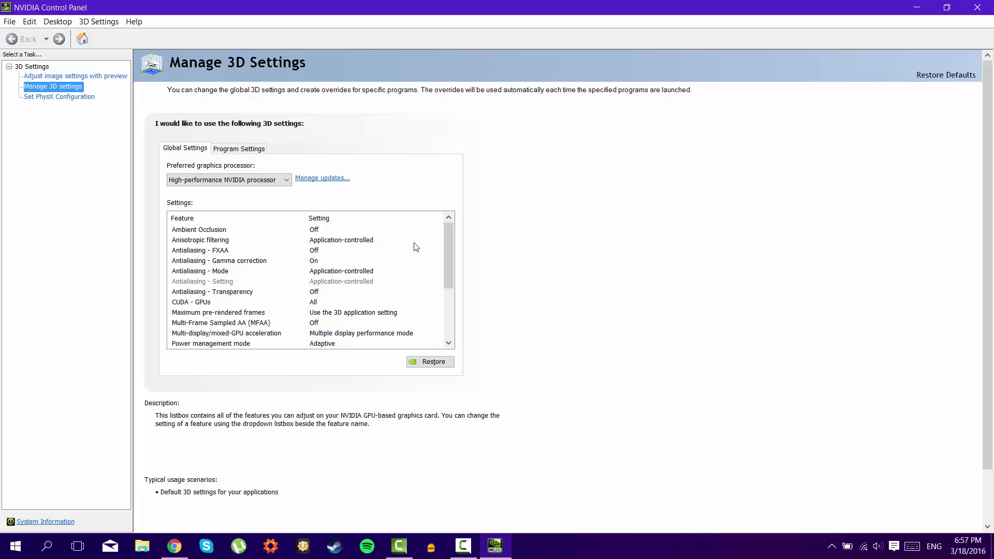
{"action": "left_click", "coordinate": [978, 7]}
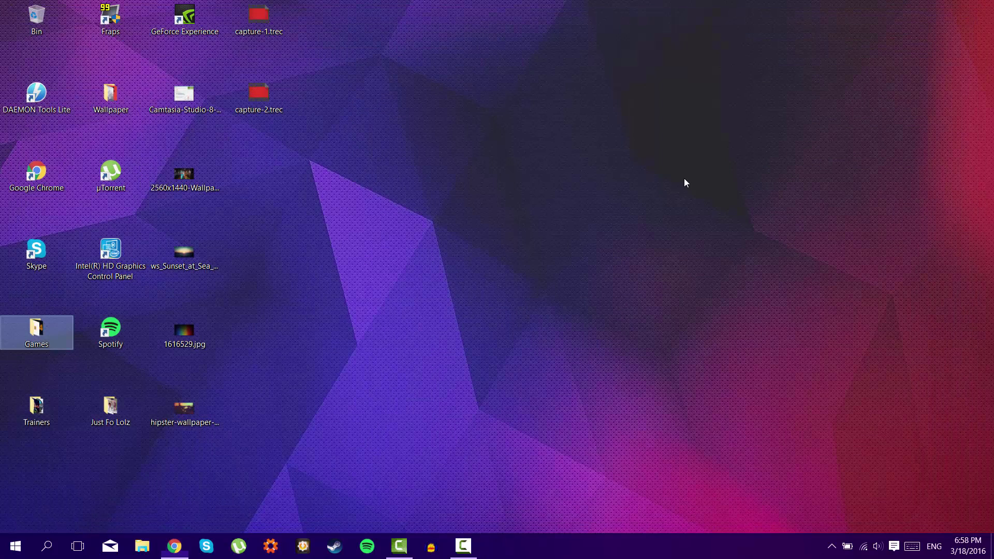